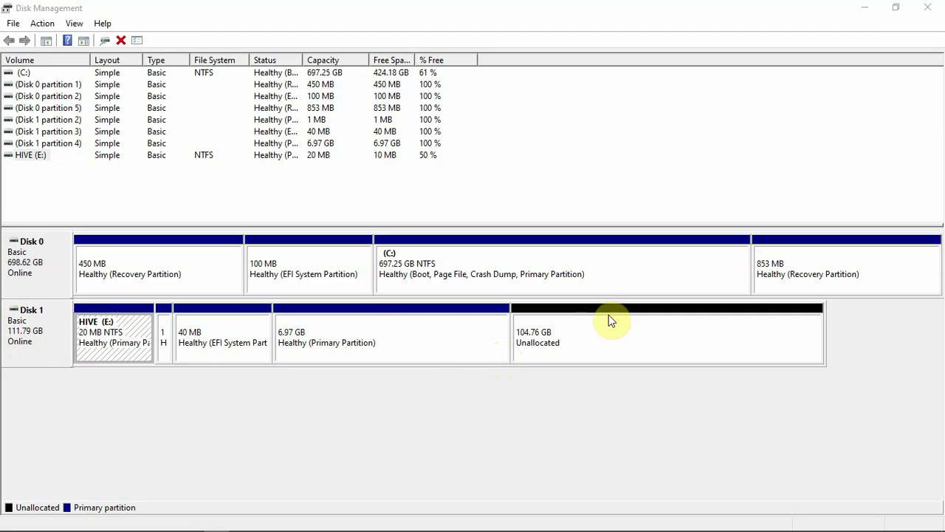
Check which volume operations are available for Disk 1's 104.76 GB unallocated space and 6.97 GB primary partition.
{"action": "mouse_move", "coordinate": [193, 527]}
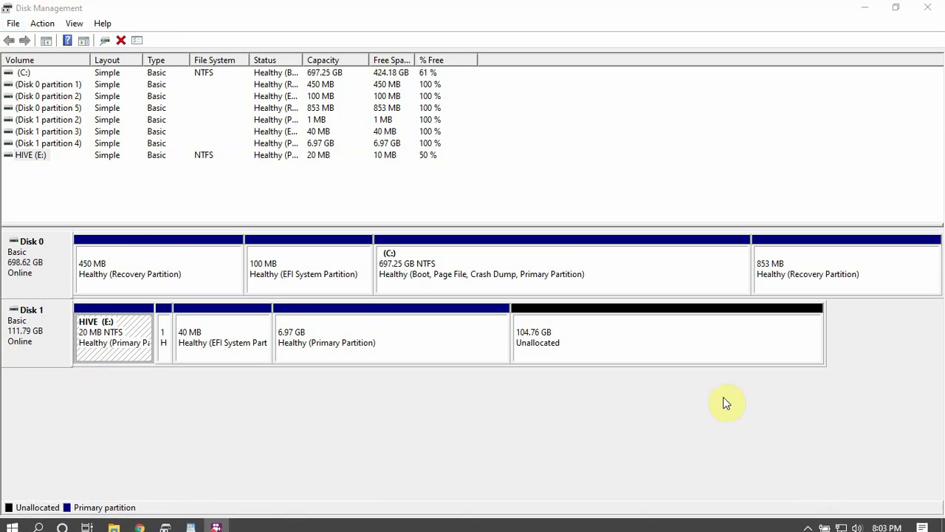
{"action": "right_click", "coordinate": [648, 352]}
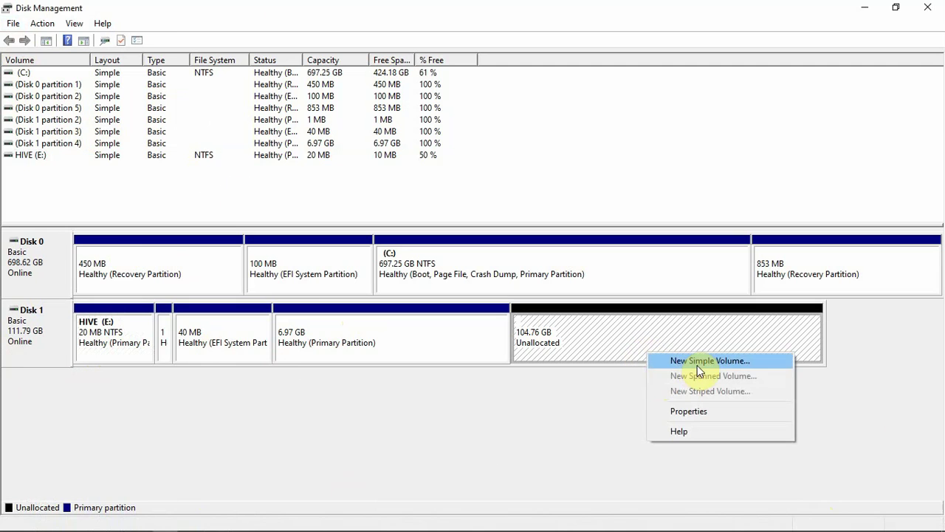
{"action": "left_click", "coordinate": [357, 338]}
{"action": "right_click", "coordinate": [356, 338]}
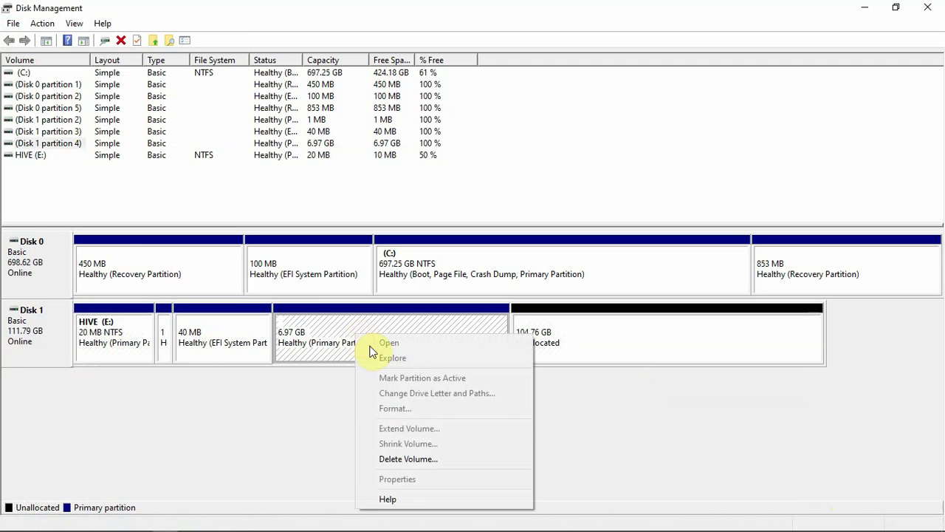
{"action": "left_click", "coordinate": [224, 361]}
Delete the 1 MB partition on Disk 1 and confirm its removal.
{"action": "left_click", "coordinate": [160, 358]}
{"action": "right_click", "coordinate": [160, 358]}
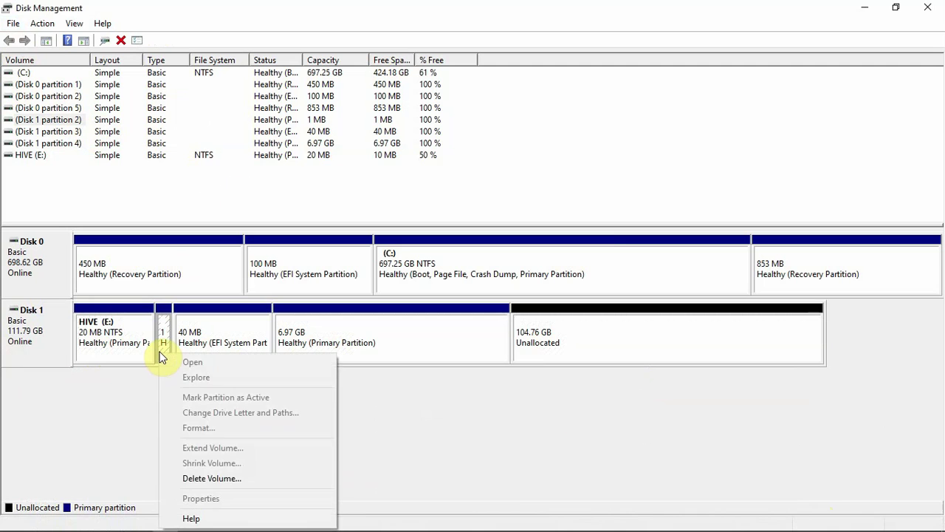
{"action": "left_click", "coordinate": [196, 477]}
{"action": "left_click", "coordinate": [523, 325]}
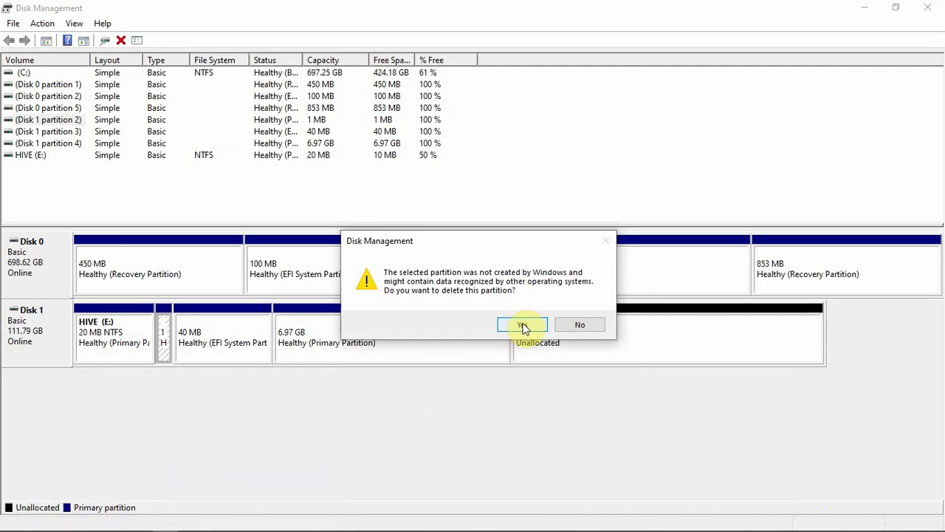
{"action": "left_click", "coordinate": [109, 333]}
{"action": "left_click", "coordinate": [186, 333]}
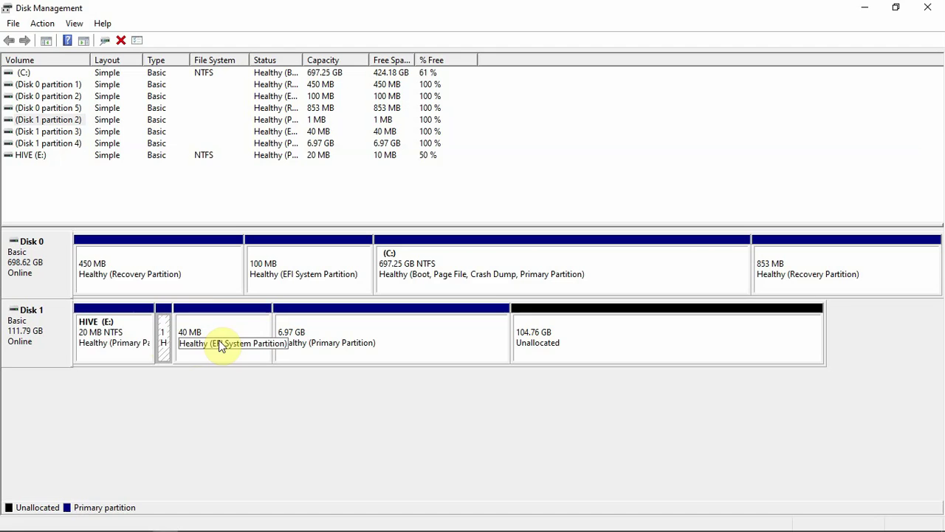
{"action": "left_click", "coordinate": [143, 350]}
{"action": "left_click", "coordinate": [195, 318]}
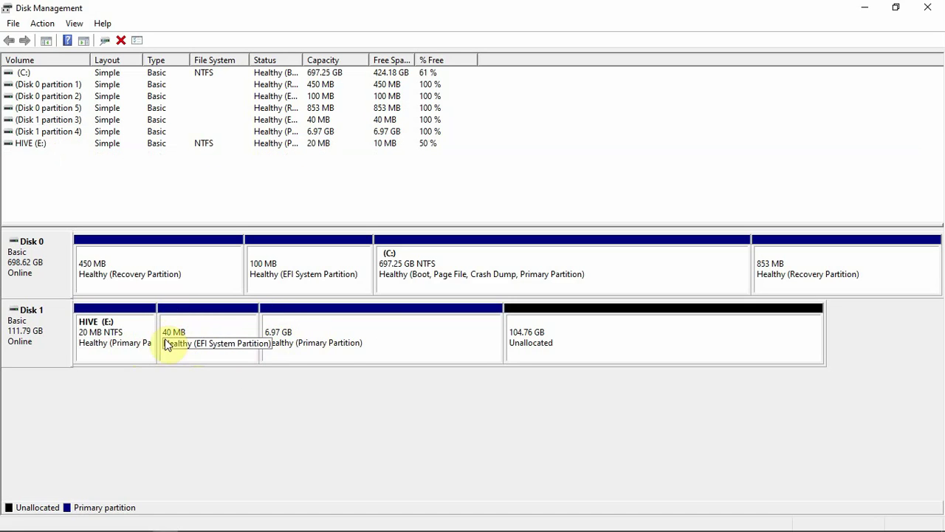
Check the operations for Disk 1's EFI system partition, and delete the HIVE (E:) volume.
{"action": "right_click", "coordinate": [215, 322]}
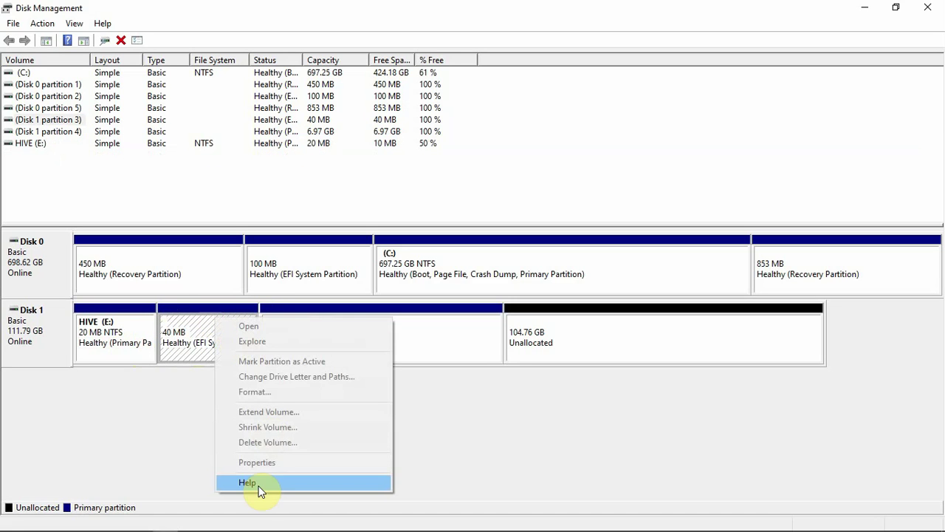
{"action": "left_click", "coordinate": [130, 326]}
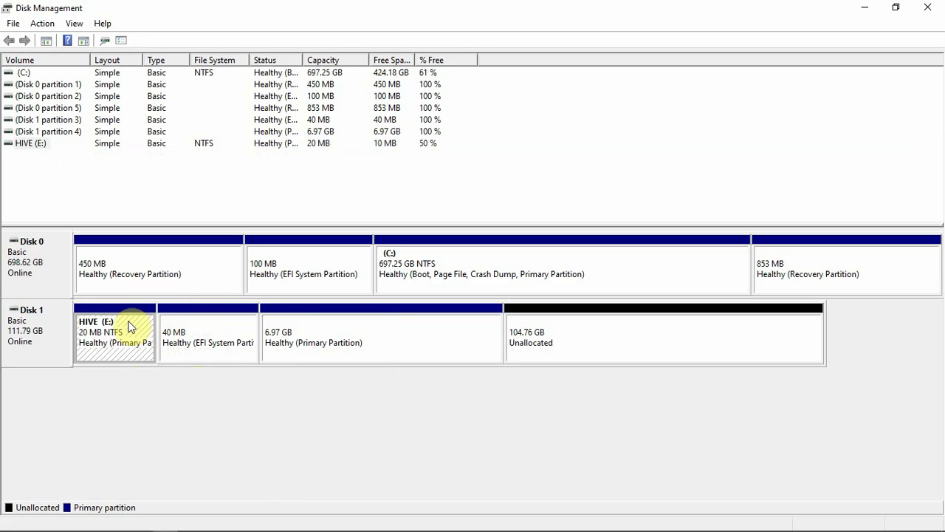
{"action": "right_click", "coordinate": [129, 325]}
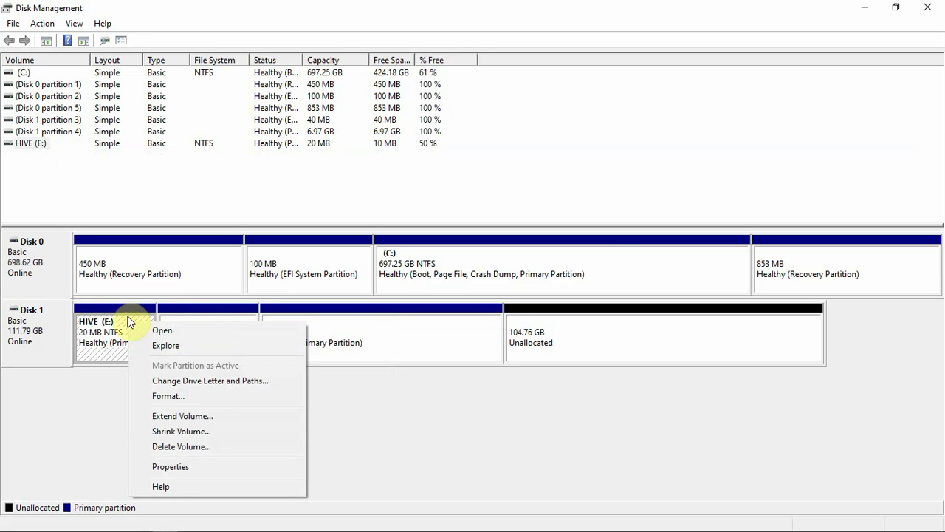
{"action": "left_click", "coordinate": [180, 446]}
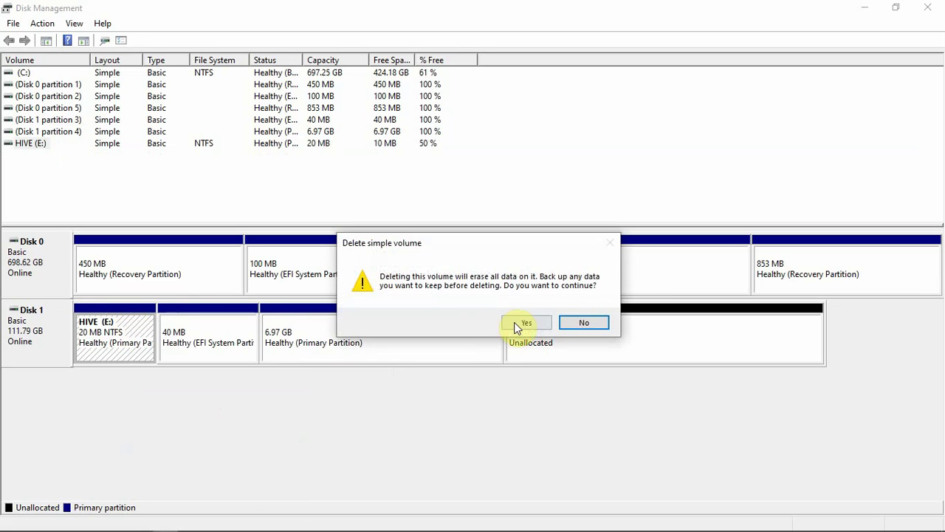
{"action": "left_click", "coordinate": [525, 323]}
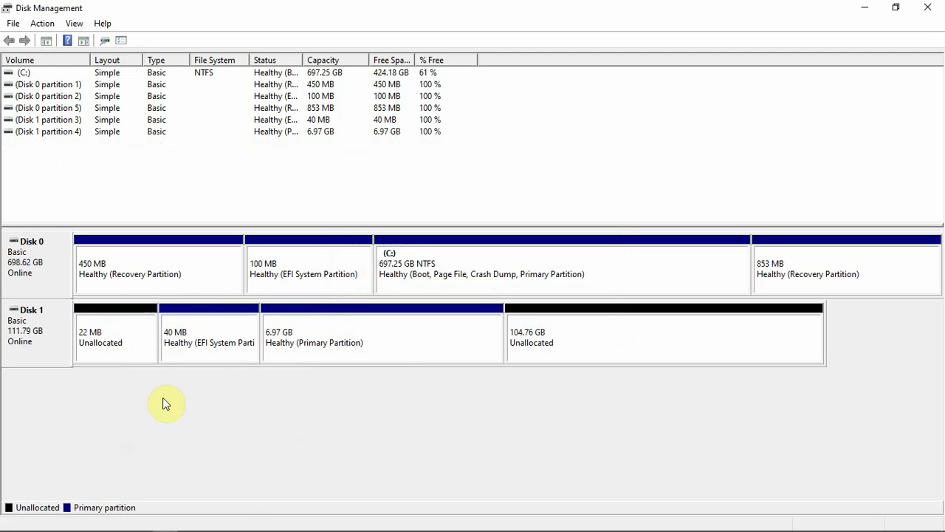
Delete the 6.97 GB primary partition on Disk 1 and confirm its removal.
{"action": "right_click", "coordinate": [138, 342]}
{"action": "left_click", "coordinate": [200, 327]}
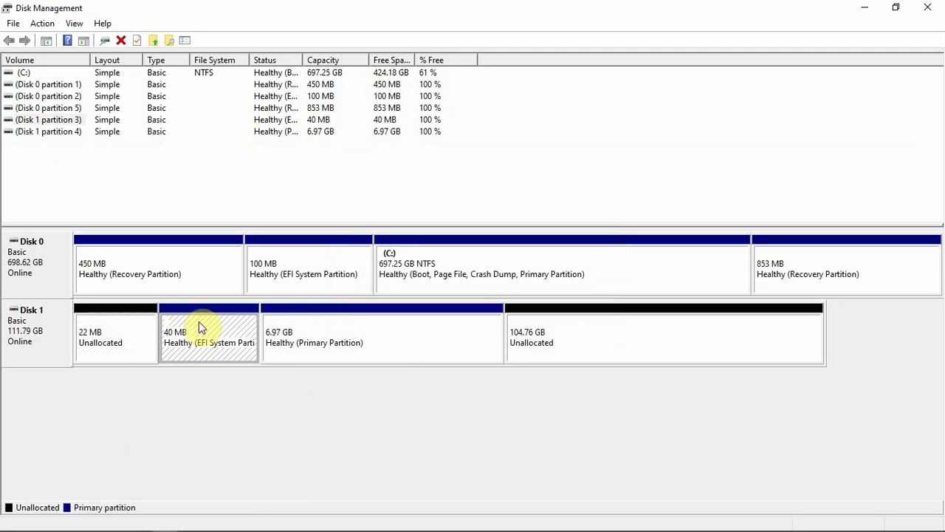
{"action": "right_click", "coordinate": [302, 327]}
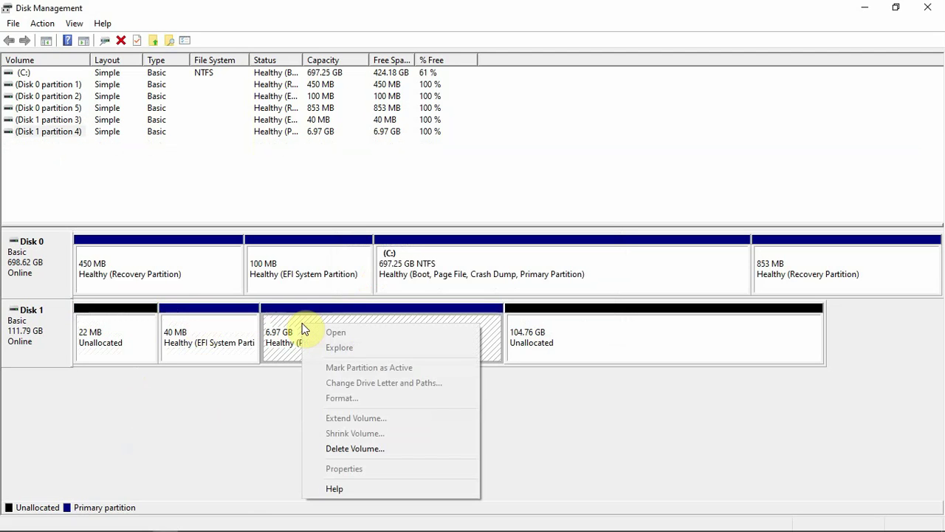
{"action": "left_click", "coordinate": [349, 451]}
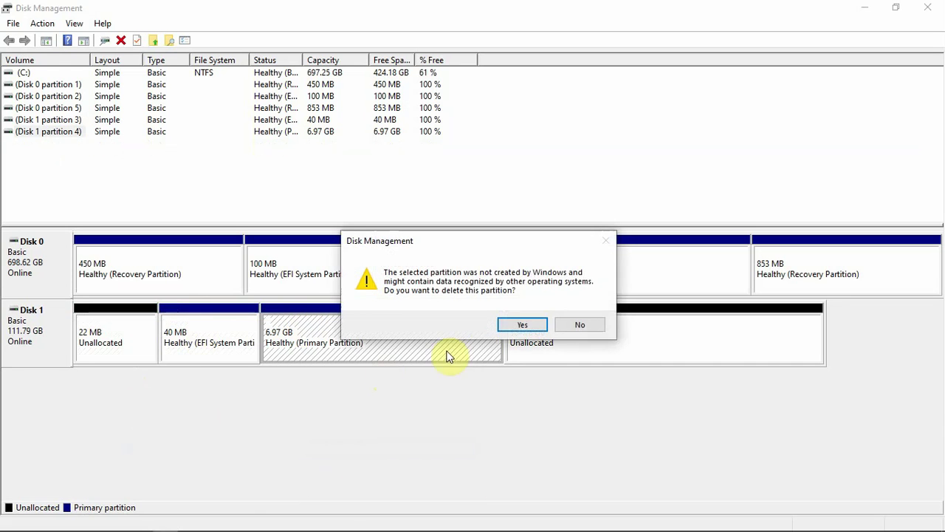
{"action": "left_click", "coordinate": [519, 325]}
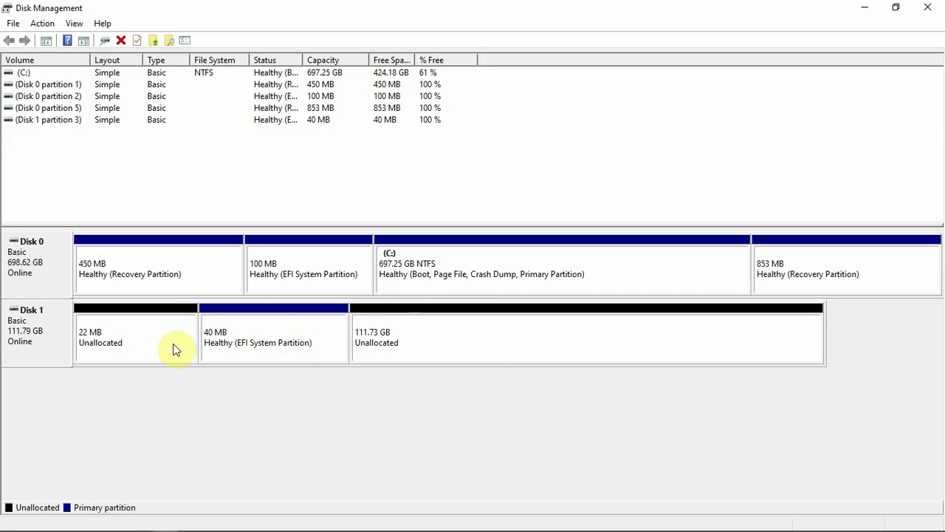
Check whether the 40 MB EFI system partition on Disk 1 can be deleted, comparing its options with the 22 MB unallocated space.
{"action": "right_click", "coordinate": [279, 348]}
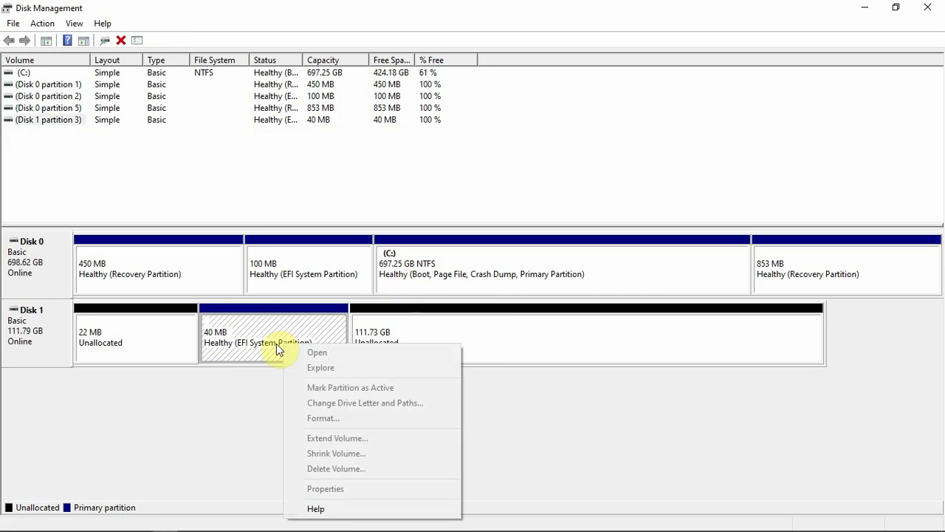
{"action": "left_click", "coordinate": [153, 344]}
{"action": "right_click", "coordinate": [148, 344]}
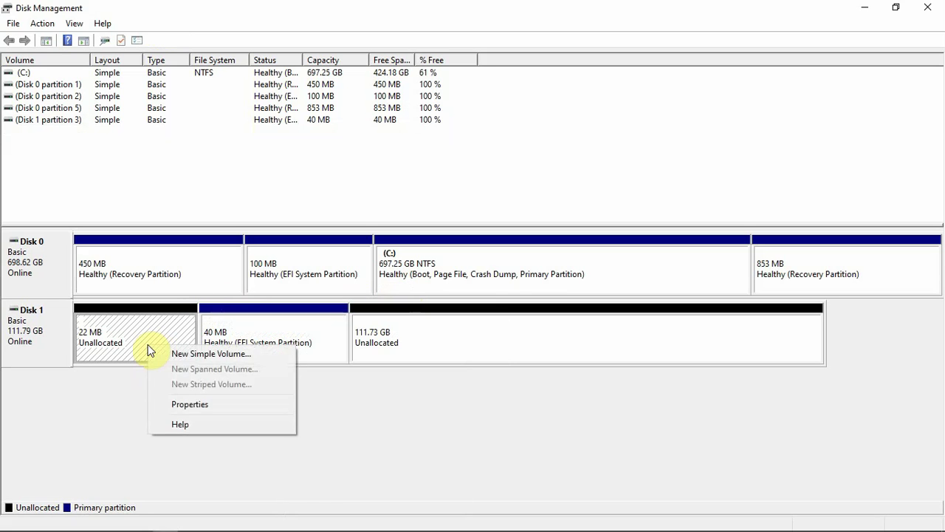
{"action": "left_click", "coordinate": [310, 334]}
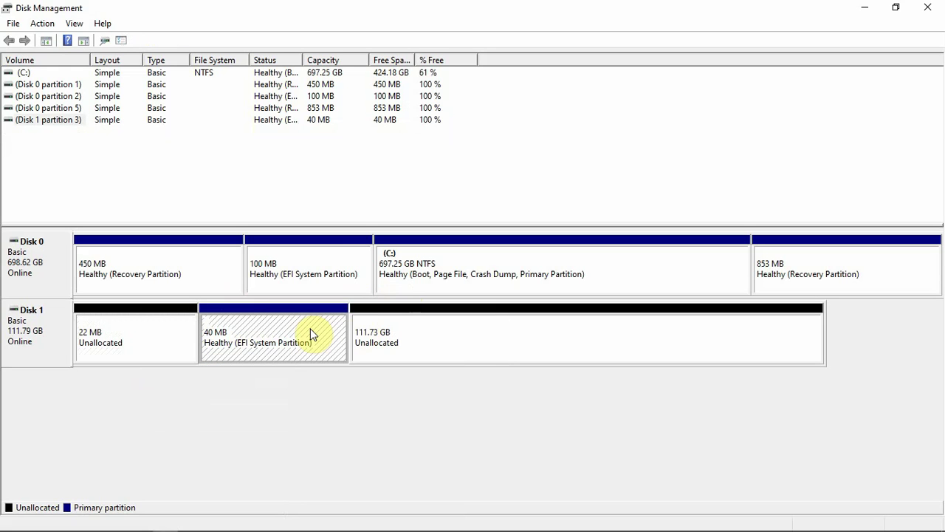
{"action": "right_click", "coordinate": [310, 334]}
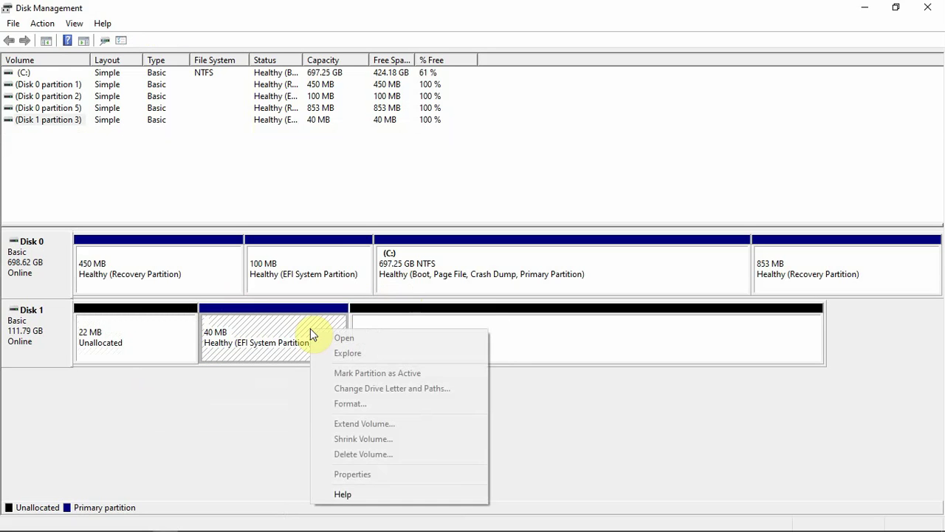
{"action": "left_click", "coordinate": [285, 389]}
Search Windows for diskpart, run it as administrator, and reposition its console window.
{"action": "mouse_move", "coordinate": [7, 526]}
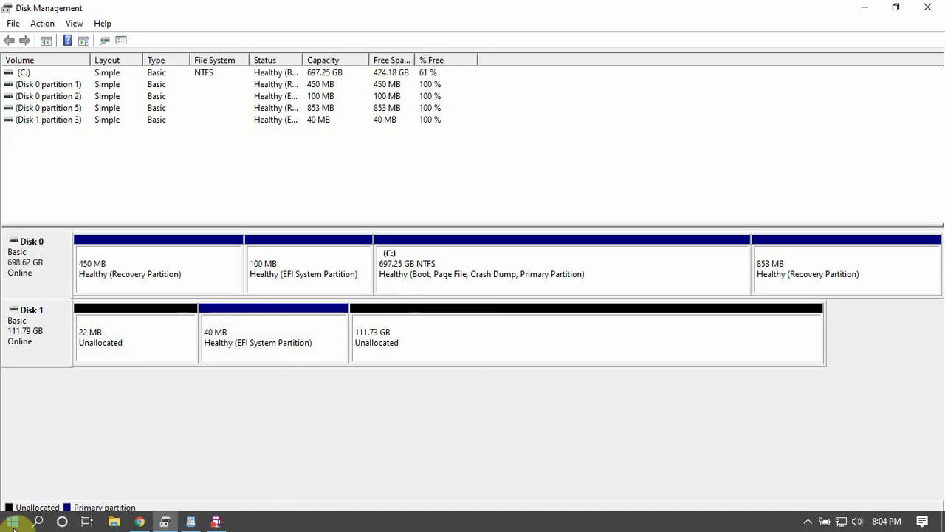
{"action": "left_click", "coordinate": [39, 521]}
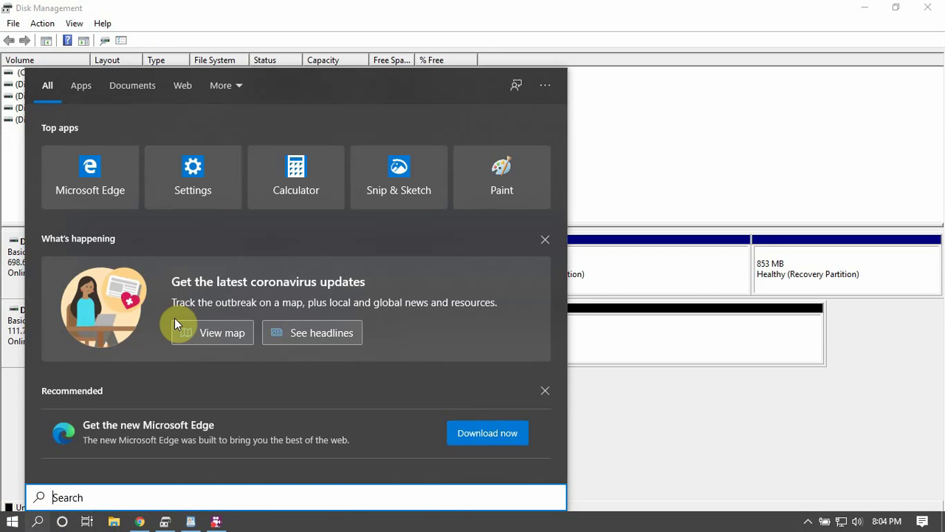
{"action": "type", "text": "diskpart"}
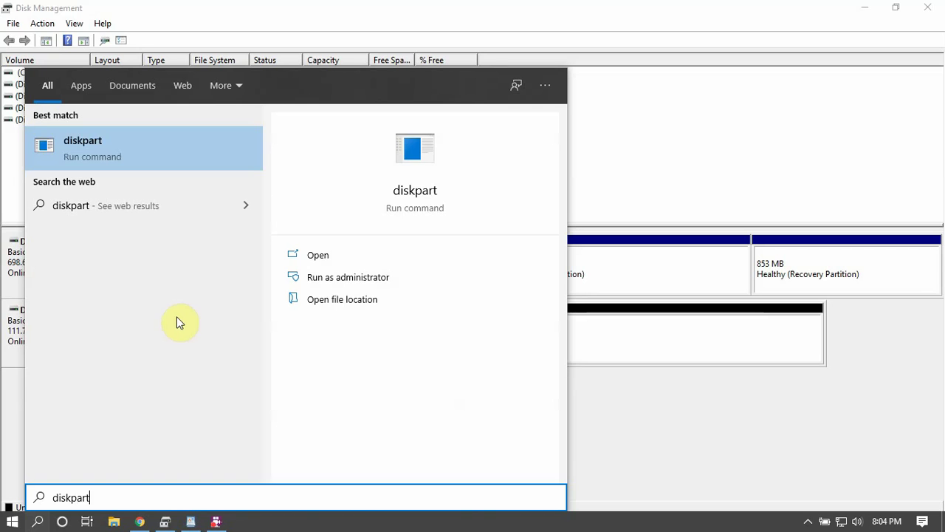
{"action": "right_click", "coordinate": [110, 138]}
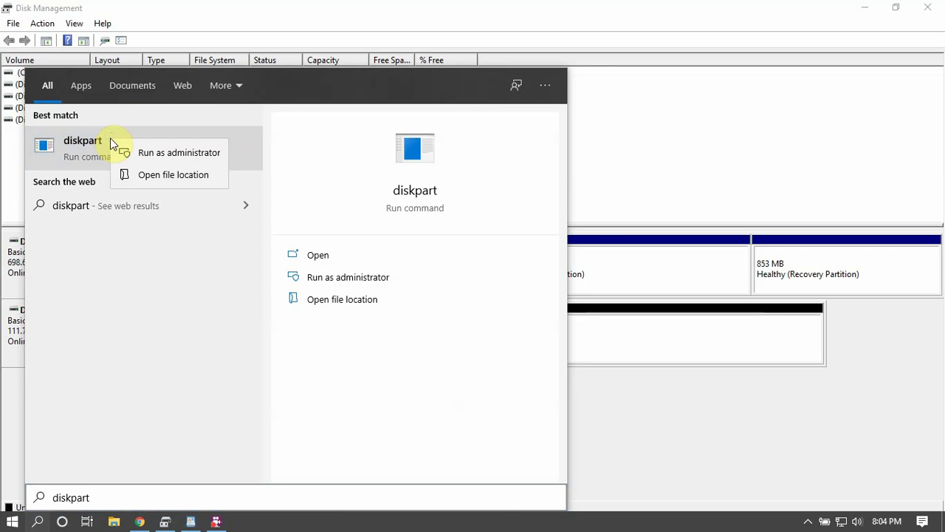
{"action": "left_click", "coordinate": [130, 152]}
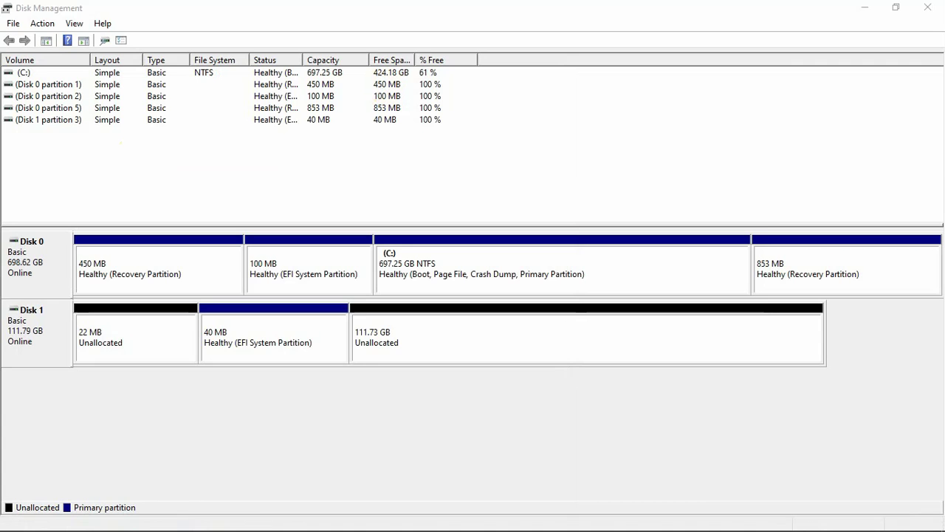
{"action": "left_click", "coordinate": [405, 348]}
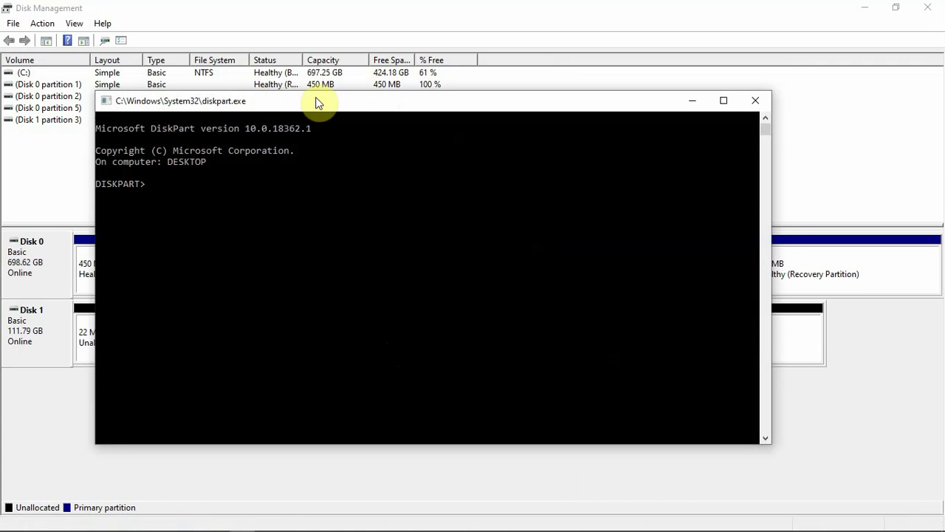
{"action": "left_click_drag", "start_coordinate": [318, 101], "coordinate": [339, 102]}
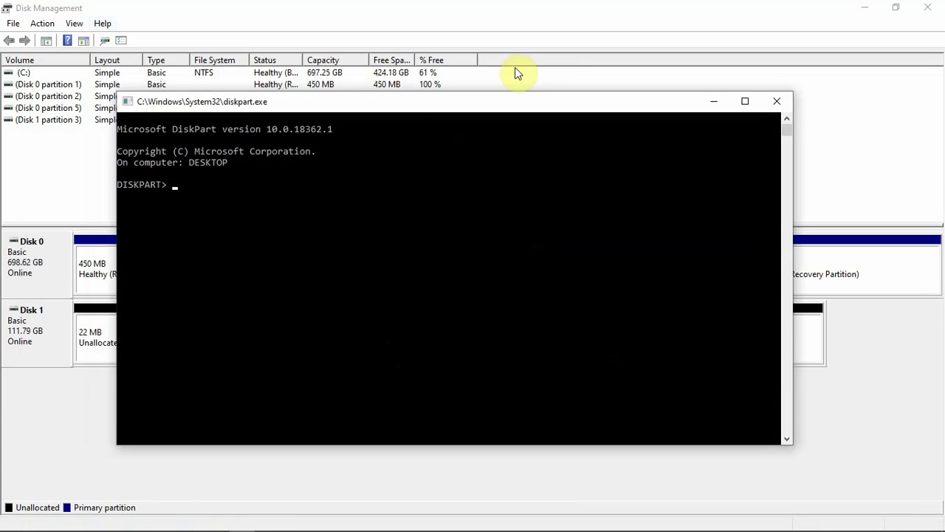
List all disks in DiskPart with the command "list disk".
{"action": "left_click", "coordinate": [256, 229]}
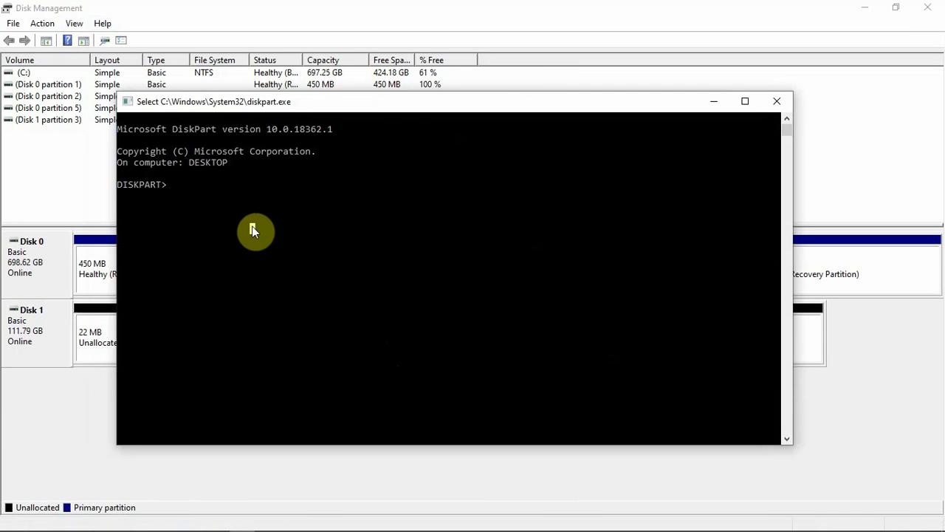
{"action": "type", "text": "list"}
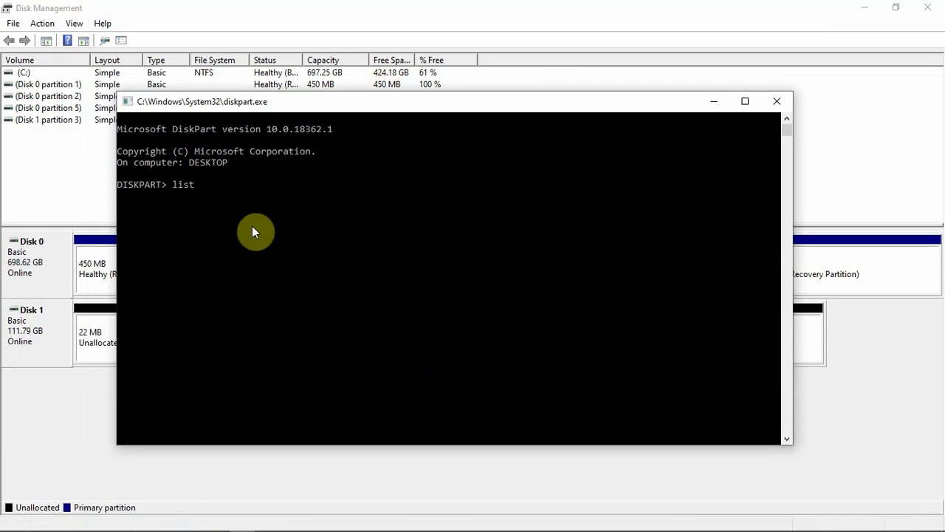
{"action": "type", "text": " disk"}
{"action": "key", "text": "Return"}
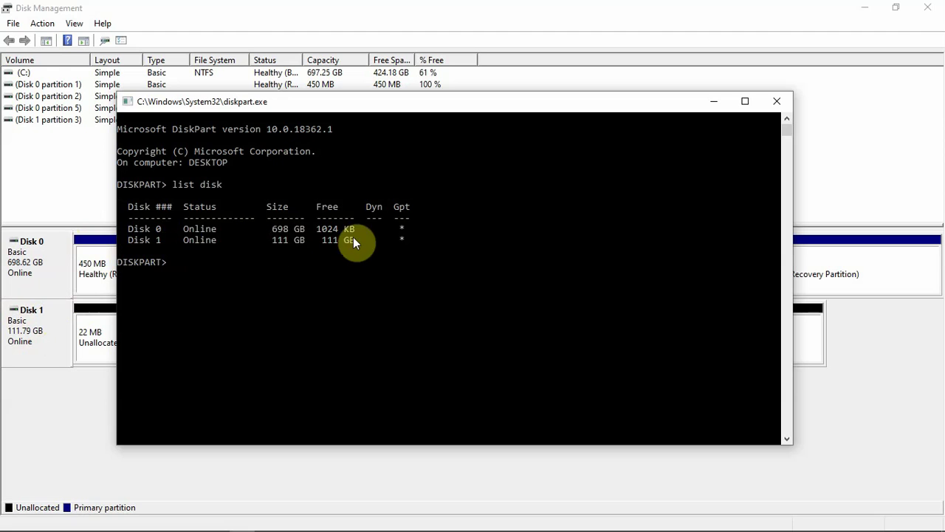
Select Disk 1 as the working disk with the command "select disk 1".
{"action": "left_click", "coordinate": [190, 273]}
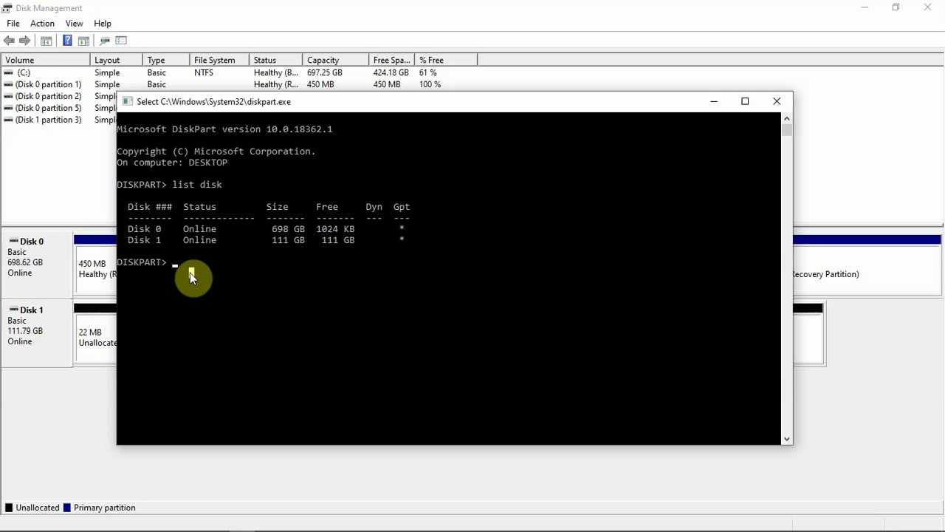
{"action": "type", "text": "select"}
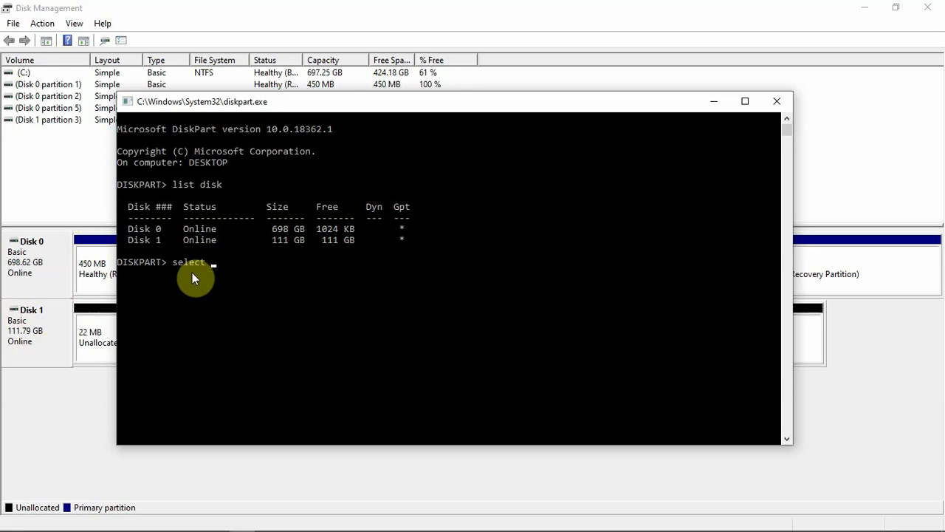
{"action": "type", "text": " disk 1"}
{"action": "key", "text": "Return"}
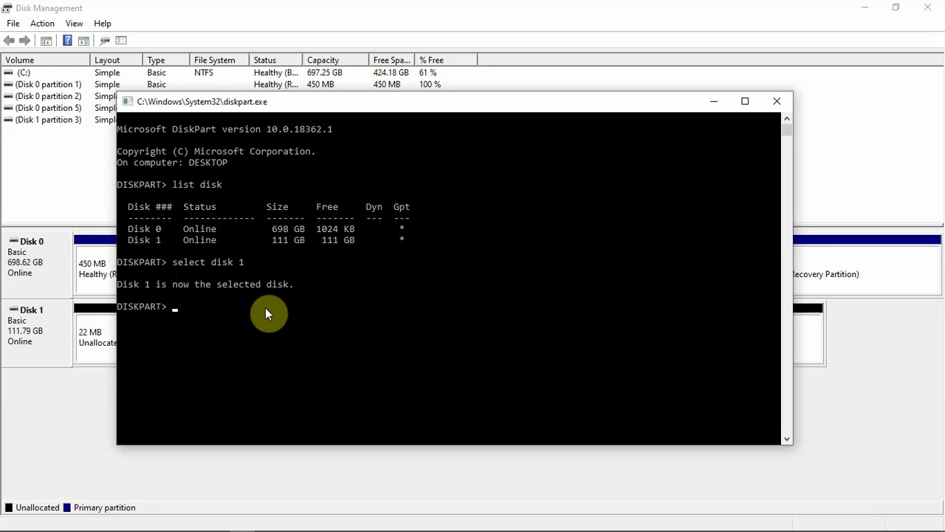
List Disk 1's partitions with "list partition" and move the console clear of Disk Management's first partitions.
{"action": "type", "text": "list partition"}
{"action": "key", "text": "Return"}
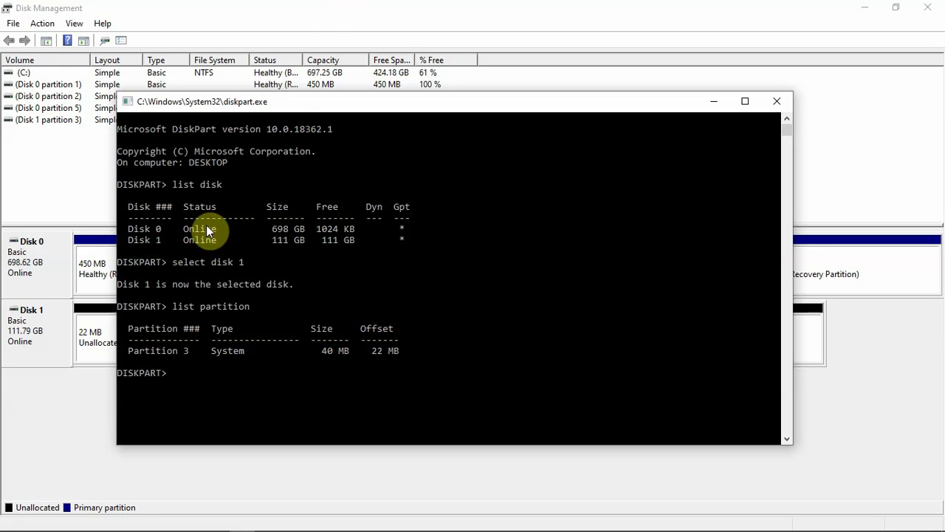
{"action": "left_click_drag", "start_coordinate": [284, 108], "coordinate": [440, 110]}
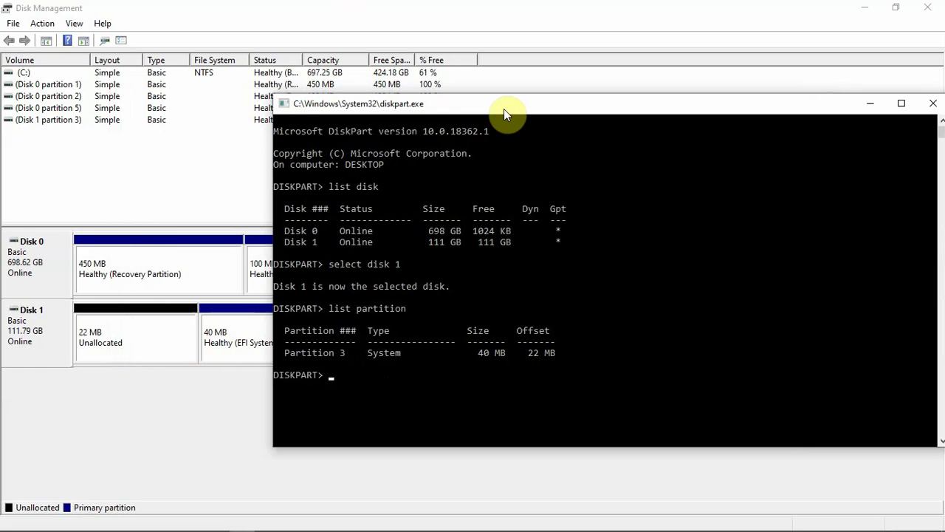
Select partition 3 with "select partition 3" and force its deletion with the command "delete partition override".
{"action": "type", "text": "elect partition 3"}
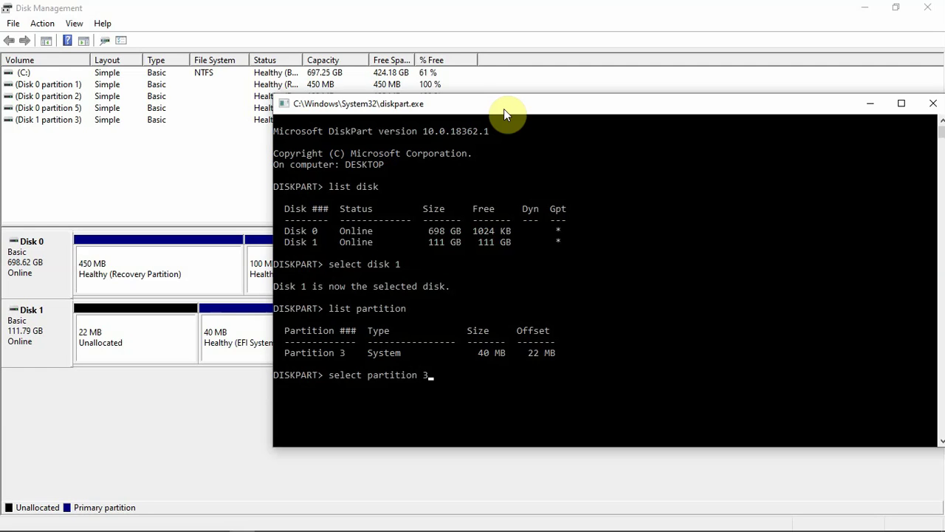
{"action": "key", "text": "Return"}
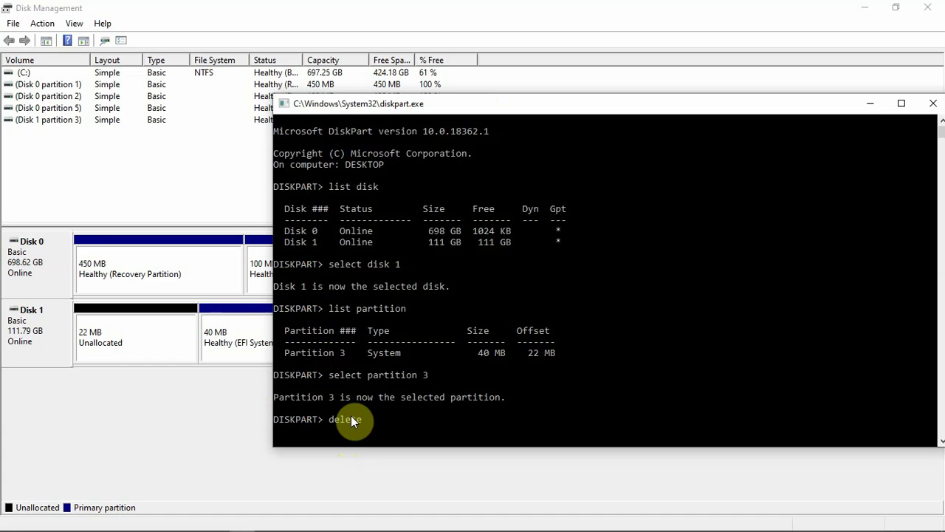
{"action": "type", "text": "partition override"}
{"action": "key", "text": "Return"}
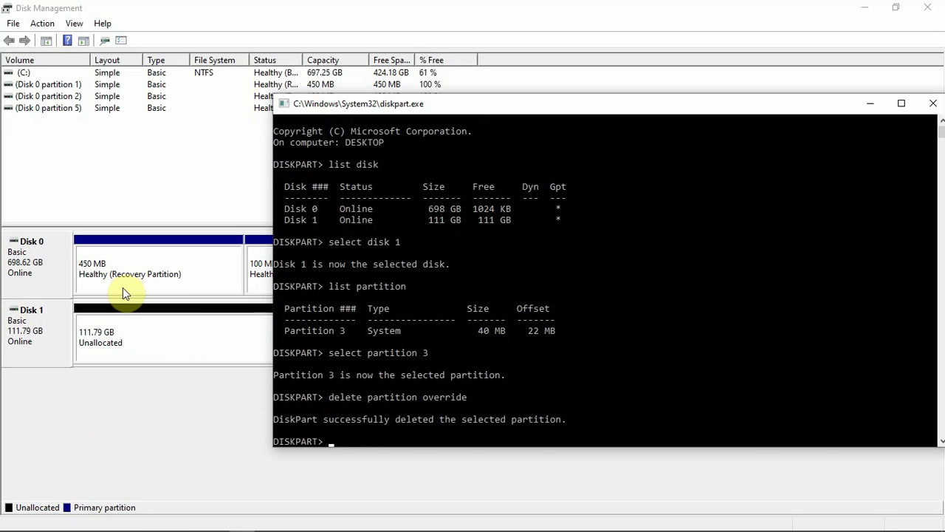
In Disk Management, create a 114472 MB simple volume on Disk 1, letter E, quick-formatted NTFS, labelled New Volume, and close its File Explorer window.
{"action": "left_click", "coordinate": [232, 395]}
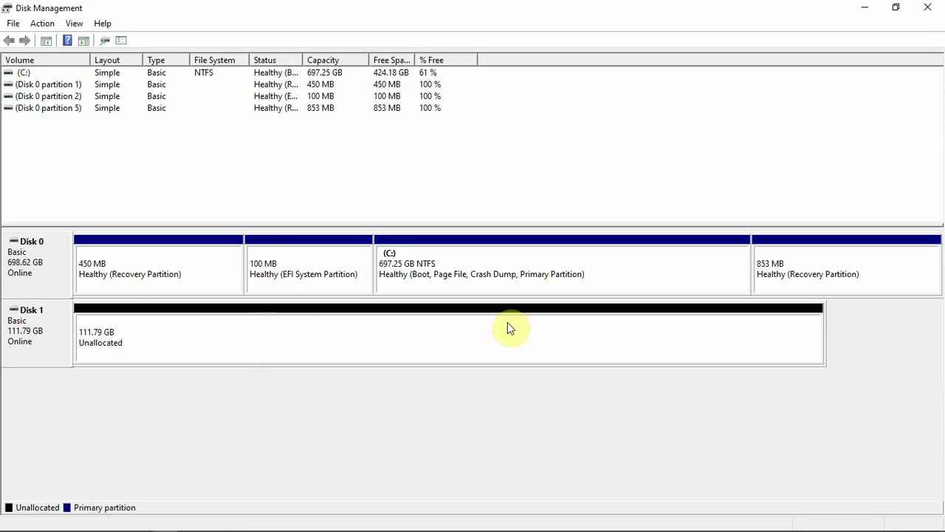
{"action": "right_click", "coordinate": [321, 341]}
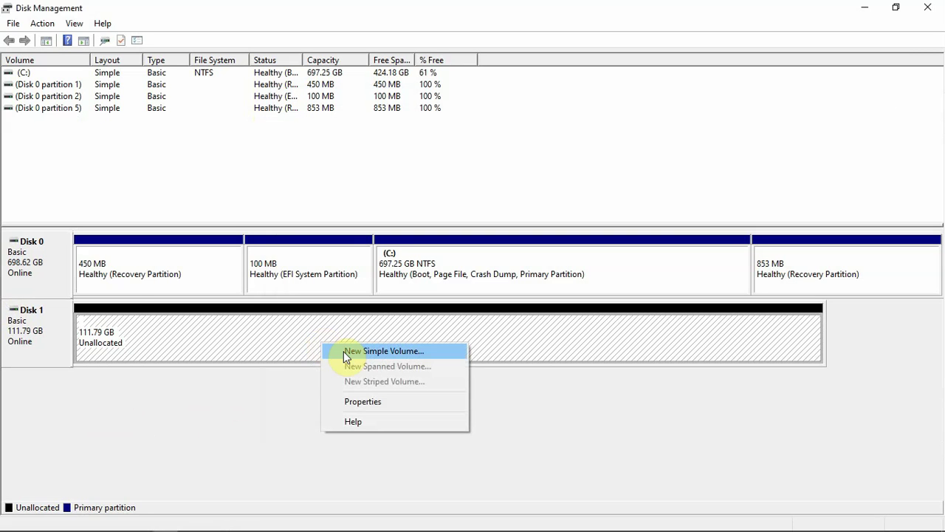
{"action": "left_click", "coordinate": [343, 351]}
{"action": "left_click", "coordinate": [289, 322]}
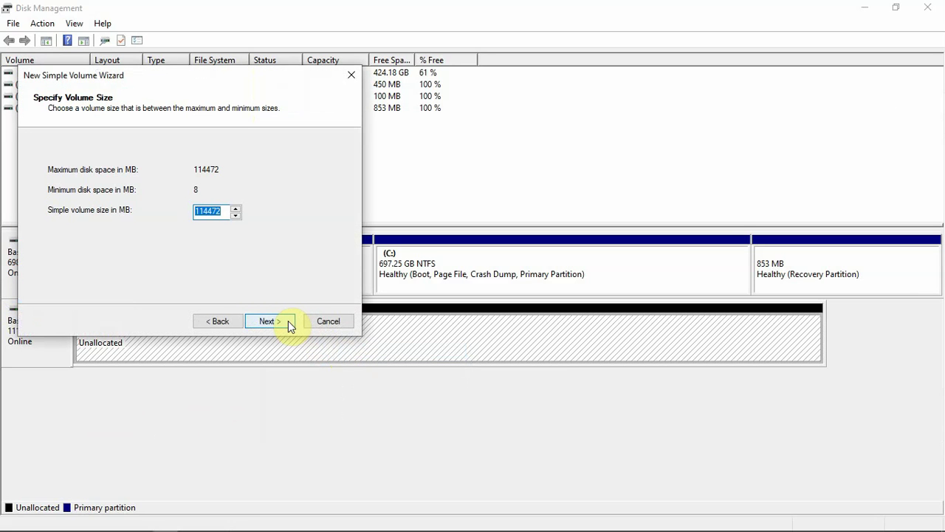
{"action": "left_click", "coordinate": [271, 323]}
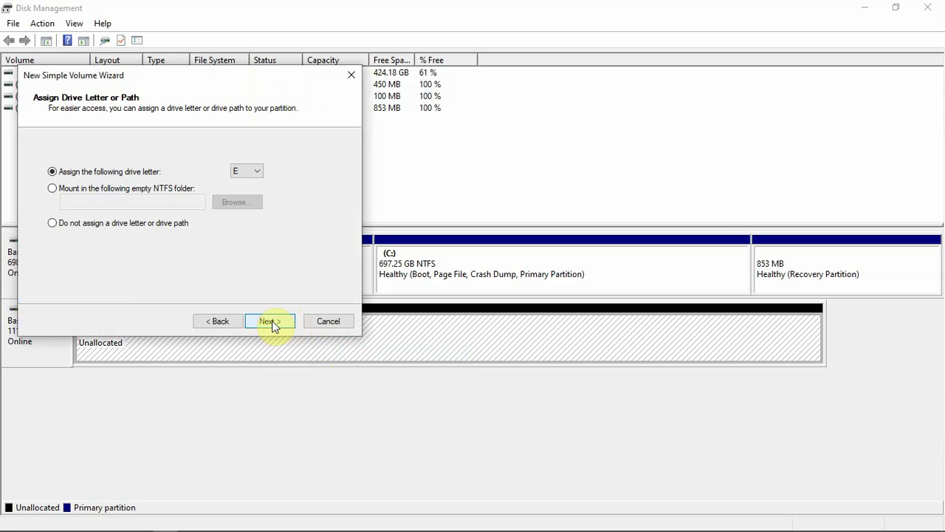
{"action": "left_click", "coordinate": [270, 322]}
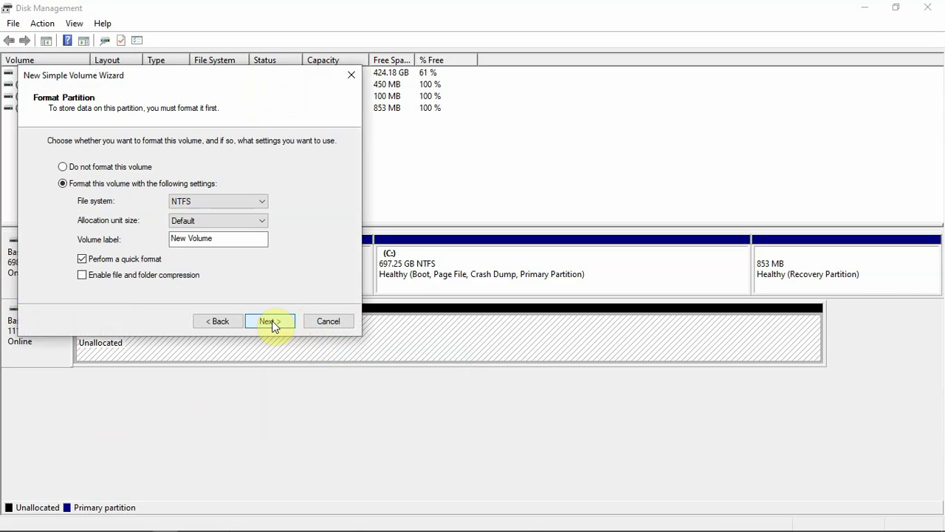
{"action": "left_click", "coordinate": [271, 322]}
{"action": "left_click", "coordinate": [270, 320]}
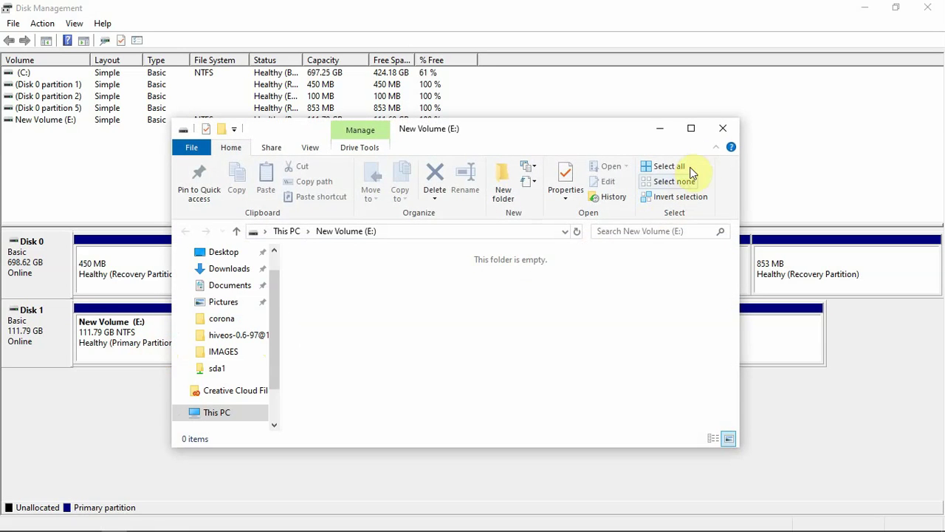
{"action": "left_click", "coordinate": [722, 127]}
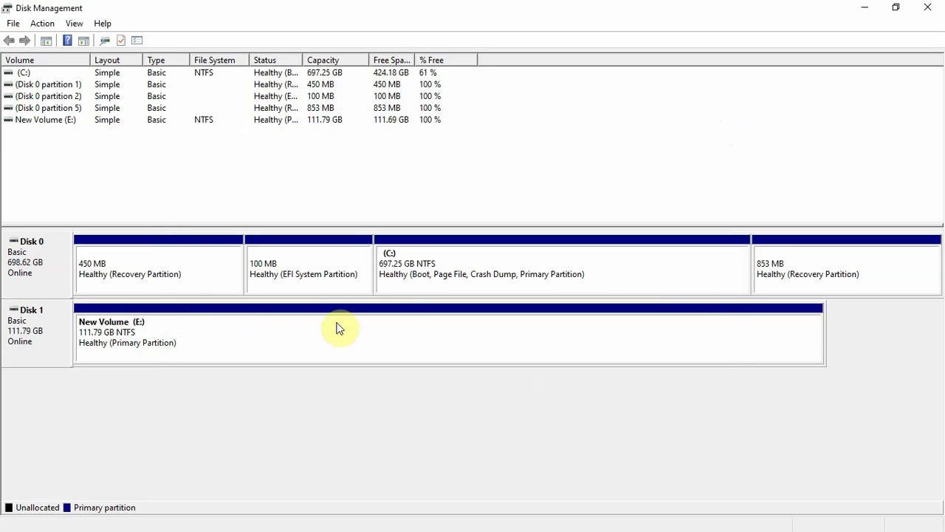